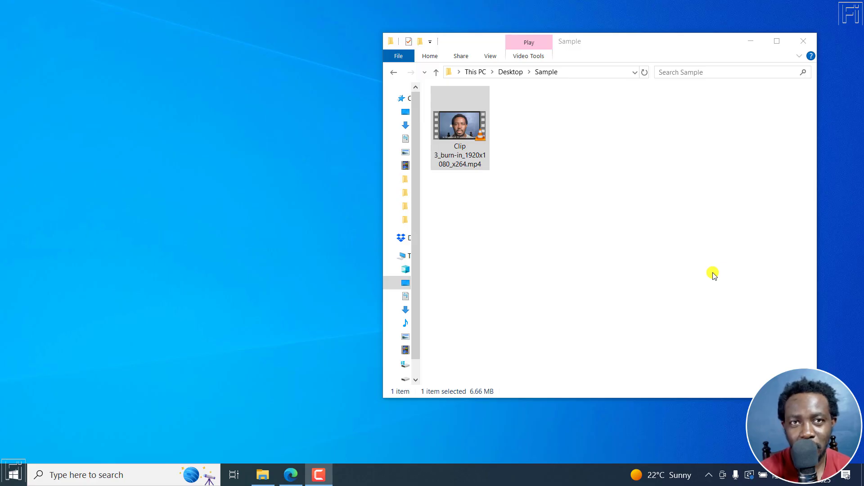
- Play the Clip 3 video to preview its burned-in captions, skipping ahead to 00:09
{"action": "left_click", "coordinate": [602, 225]}
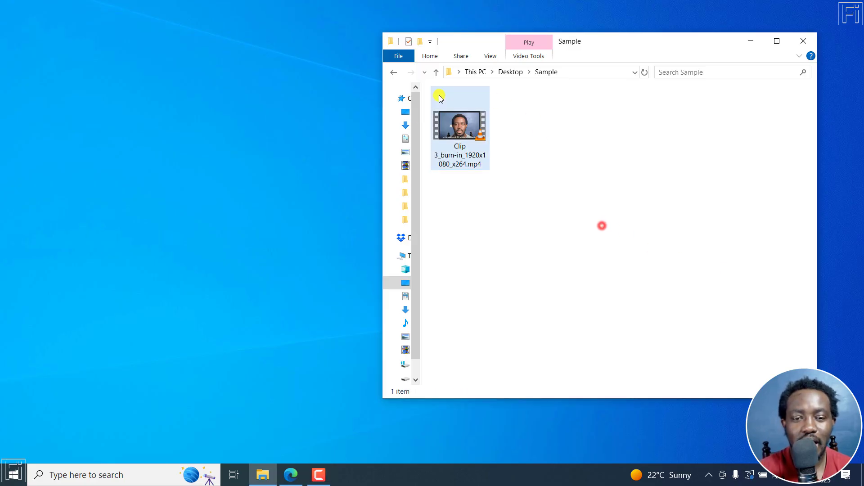
{"action": "double_click", "coordinate": [466, 135]}
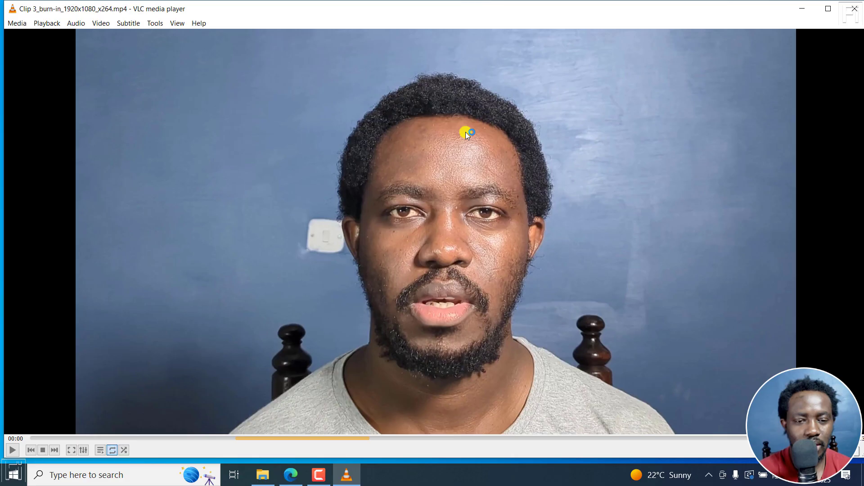
{"action": "right_click", "coordinate": [299, 243]}
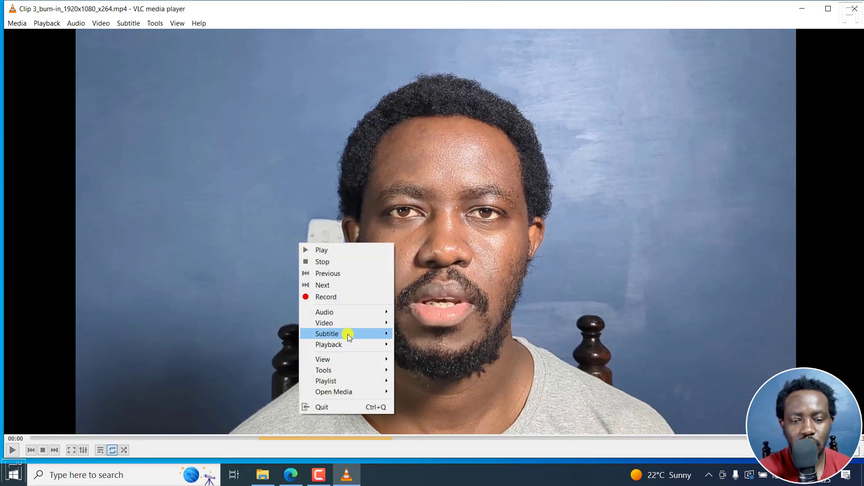
{"action": "mouse_move", "coordinate": [348, 334]}
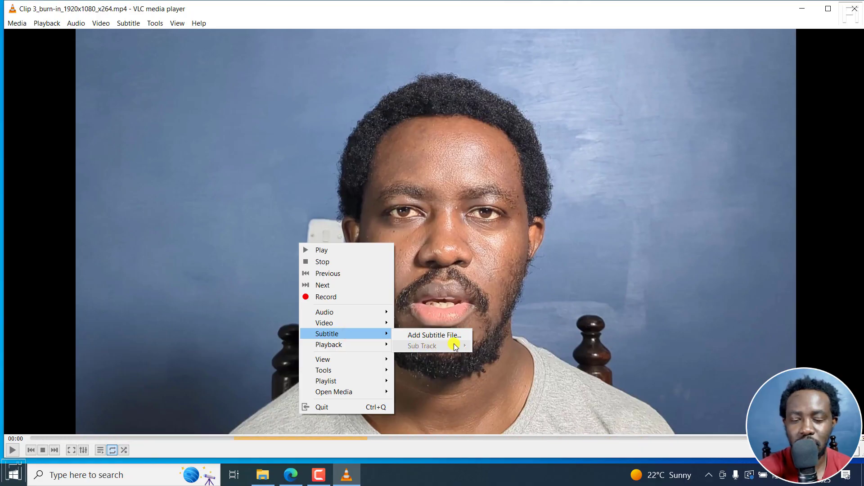
{"action": "left_click", "coordinate": [525, 253]}
{"action": "key", "text": "space"}
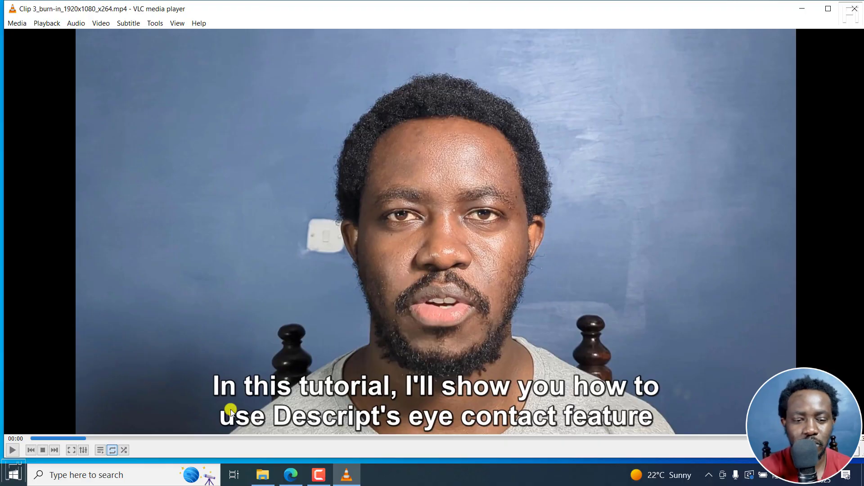
{"action": "left_click", "coordinate": [333, 360]}
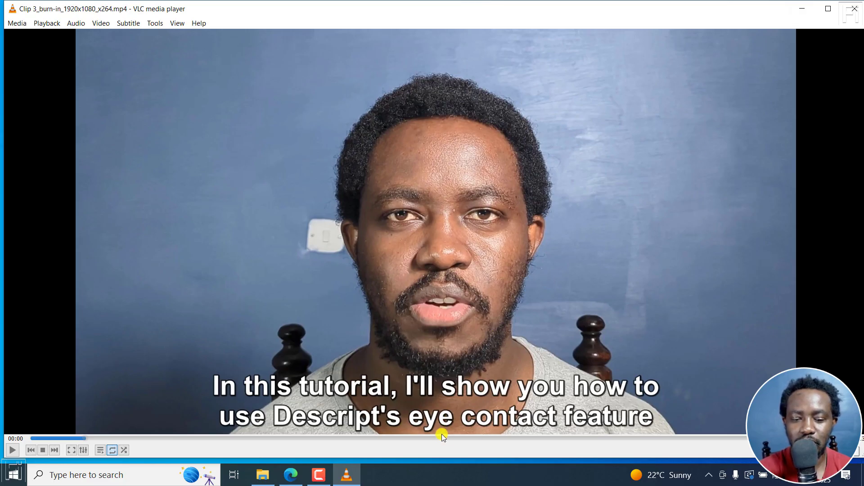
{"action": "left_click_drag", "start_coordinate": [441, 437], "coordinate": [652, 439]}
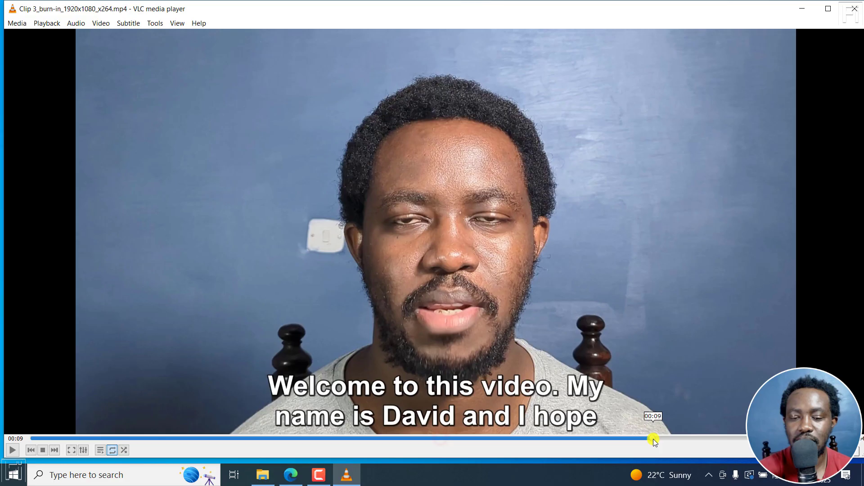
{"action": "left_click", "coordinate": [660, 226]}
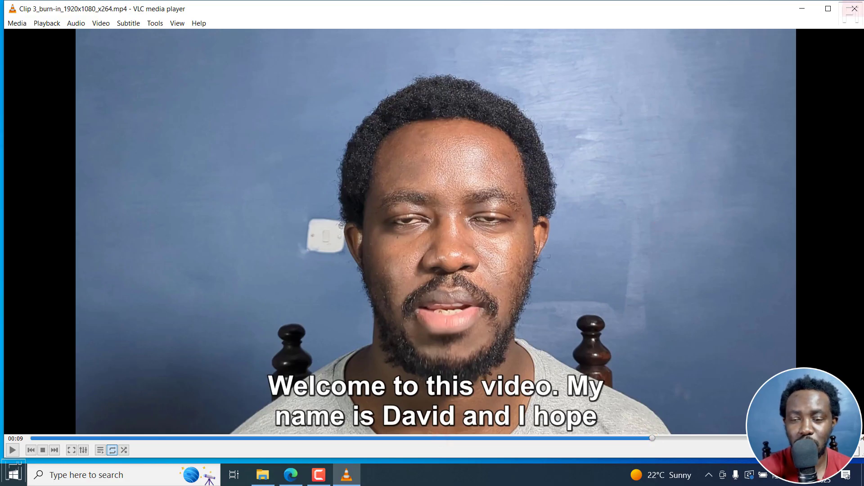
{"action": "left_click", "coordinate": [854, 8]}
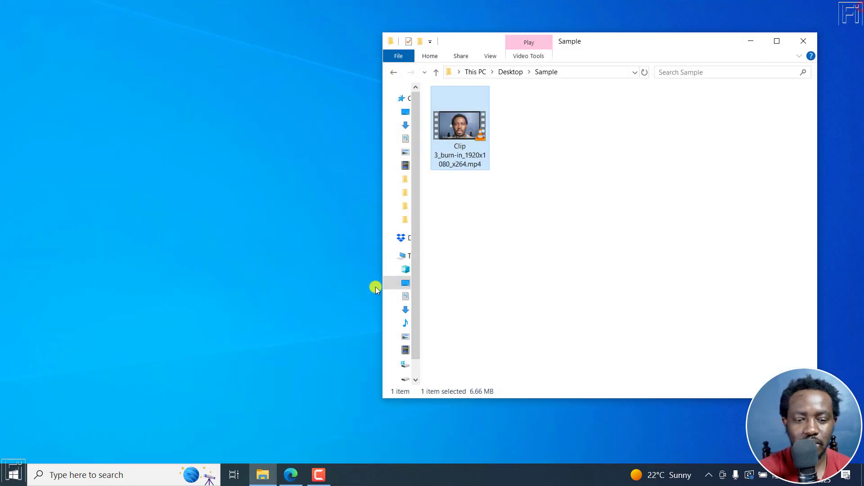
- Bring Gemini forward in Edge and dismiss the Upload files menu
{"action": "left_click", "coordinate": [331, 298]}
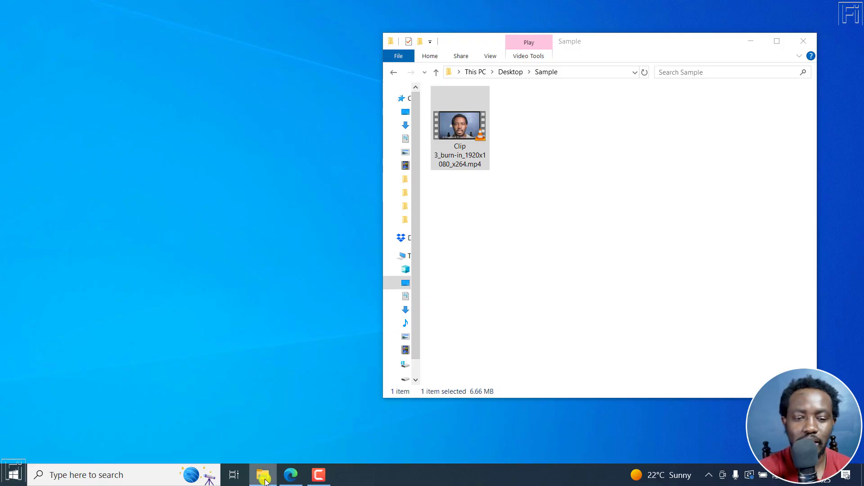
{"action": "left_click", "coordinate": [290, 475]}
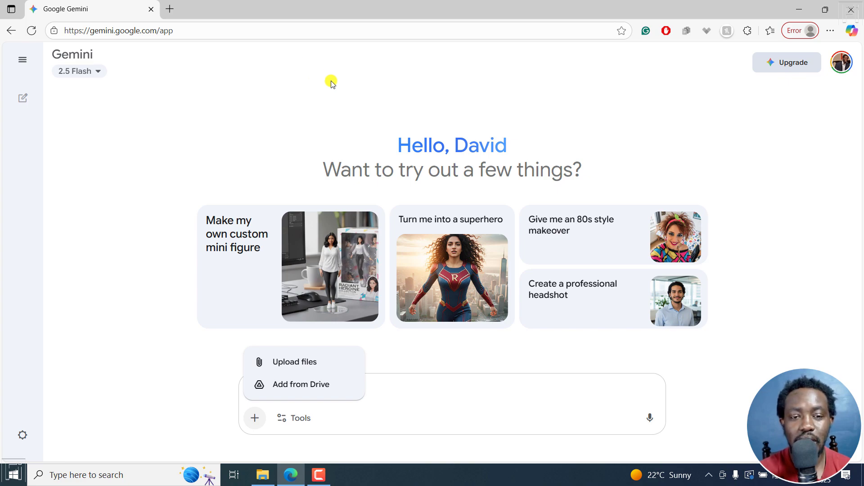
{"action": "left_click", "coordinate": [582, 86]}
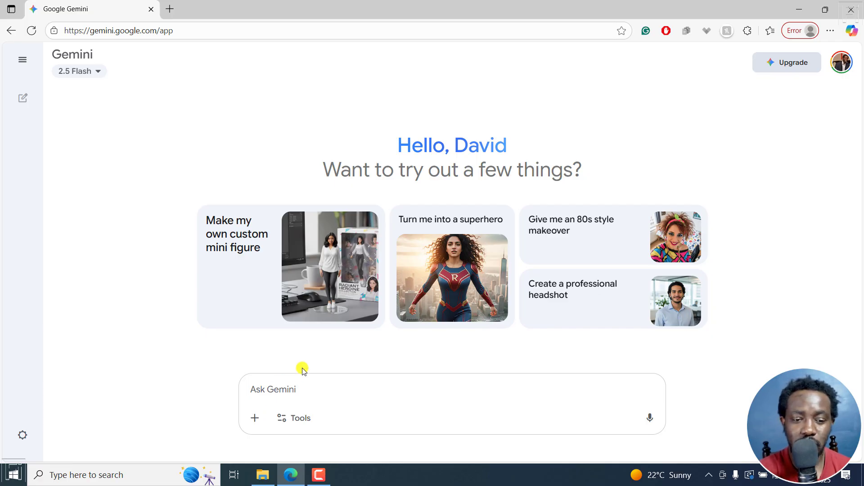
- Upload Clip 3_burn-in_1920x1080_x264.mp4 from the Sample folder into a new Gemini prompt
{"action": "left_click", "coordinate": [255, 418]}
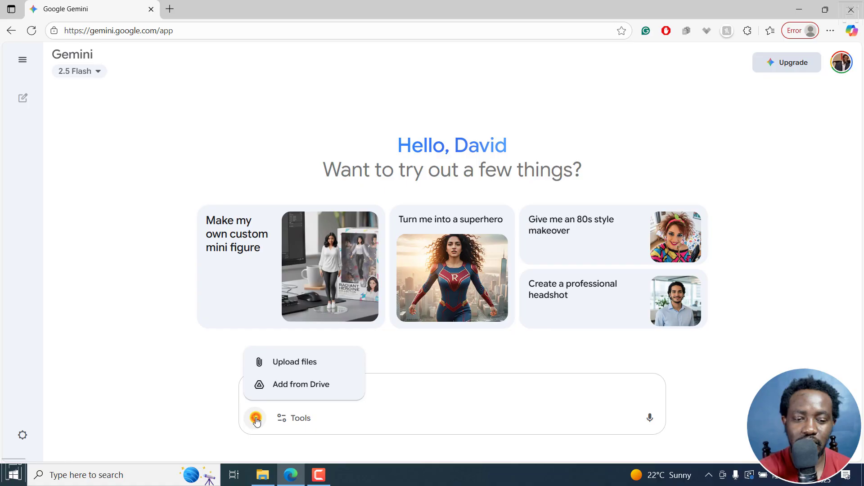
{"action": "left_click", "coordinate": [293, 362]}
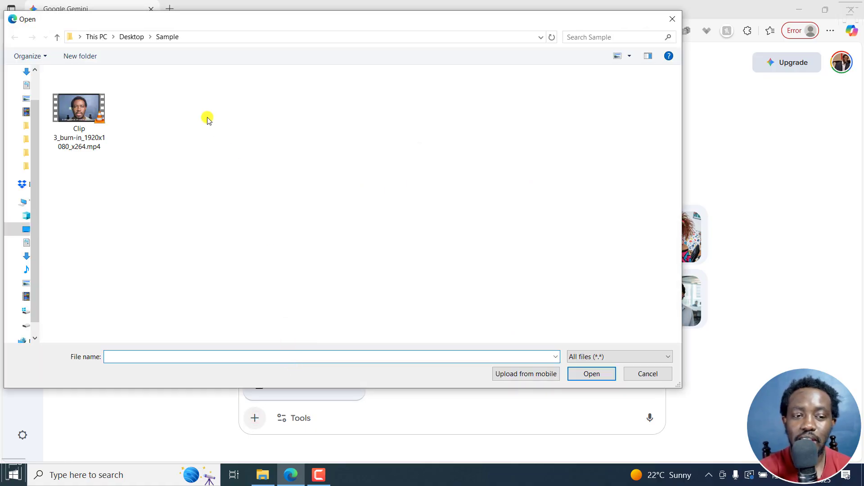
{"action": "left_click", "coordinate": [74, 123]}
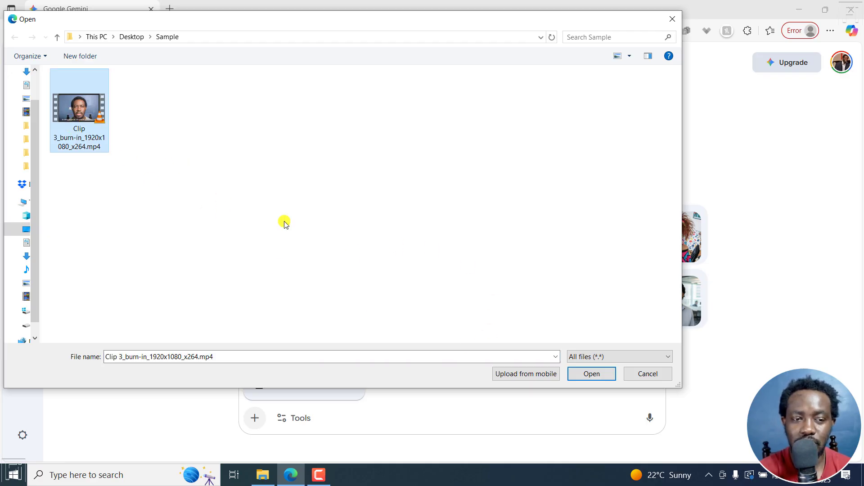
{"action": "left_click", "coordinate": [588, 377]}
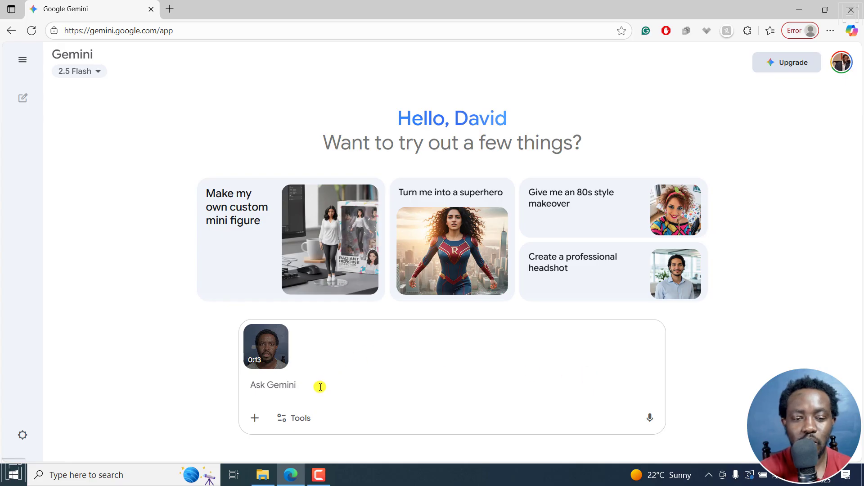
- Send the prompt 'Extract subtitles from this video' with the clip attached
{"action": "left_click", "coordinate": [287, 388]}
{"action": "type", "text": "Ex"}
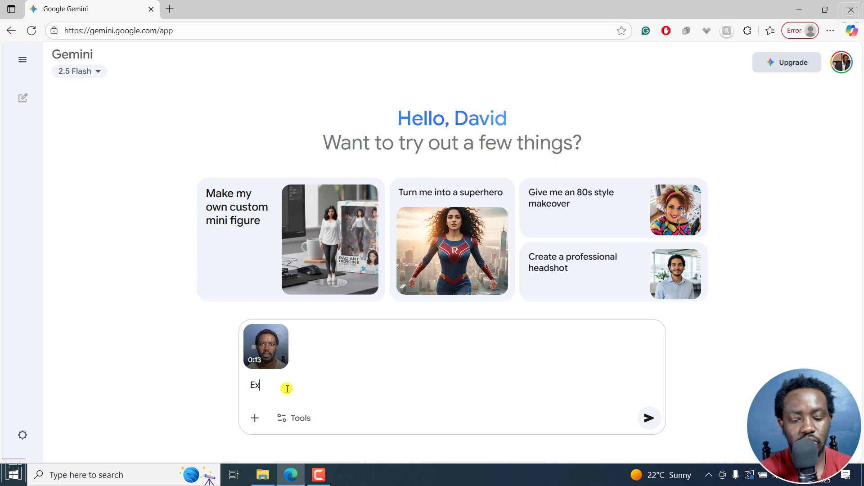
{"action": "type", "text": "tract s"}
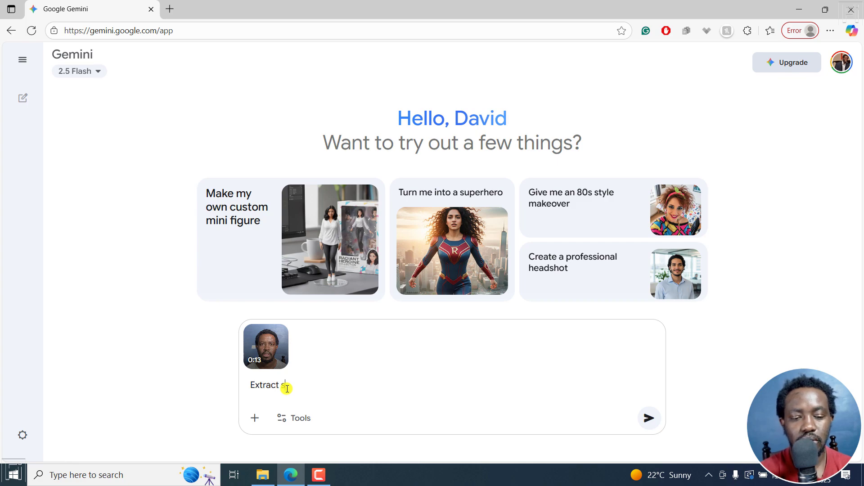
{"action": "type", "text": "ubtitles f"}
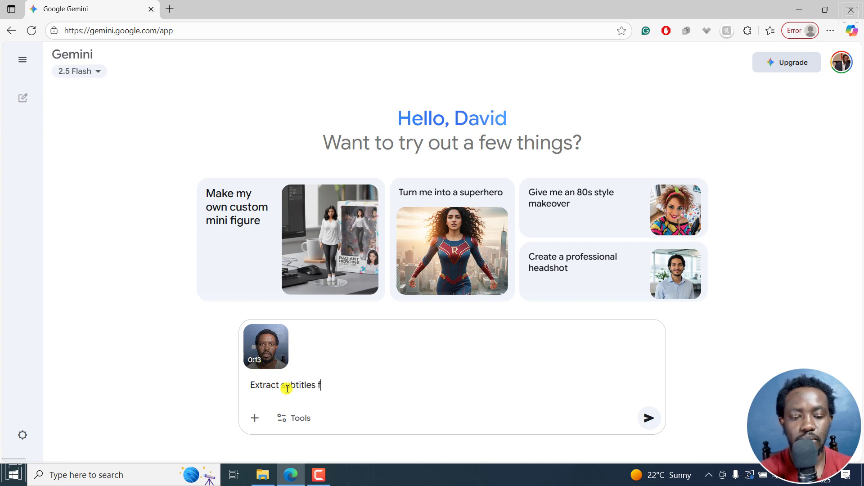
{"action": "type", "text": "rom this video"}
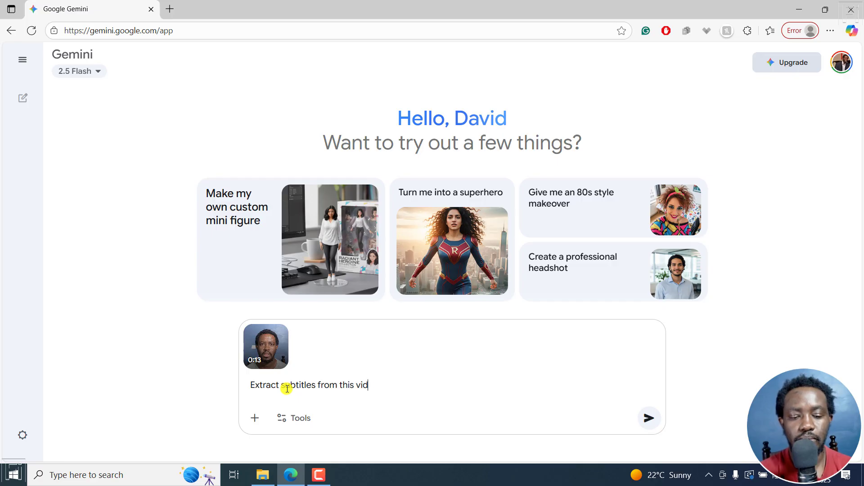
{"action": "left_click", "coordinate": [649, 418]}
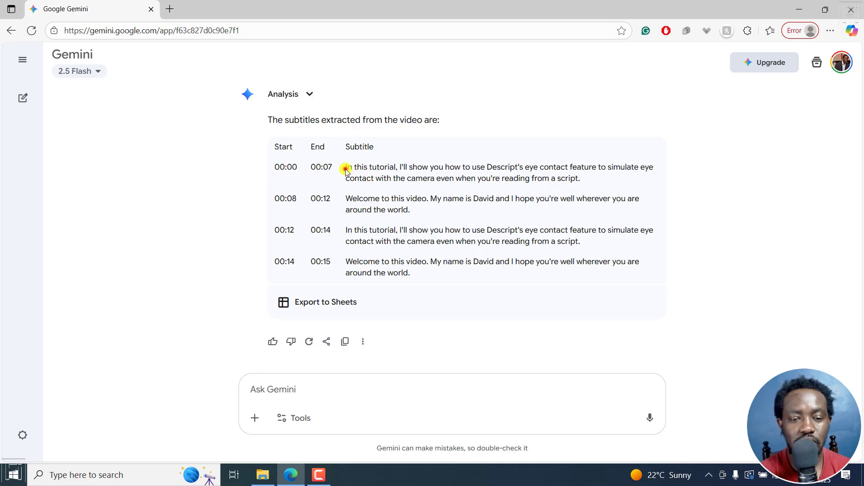
{"action": "left_click_drag", "start_coordinate": [345, 170], "coordinate": [593, 181]}
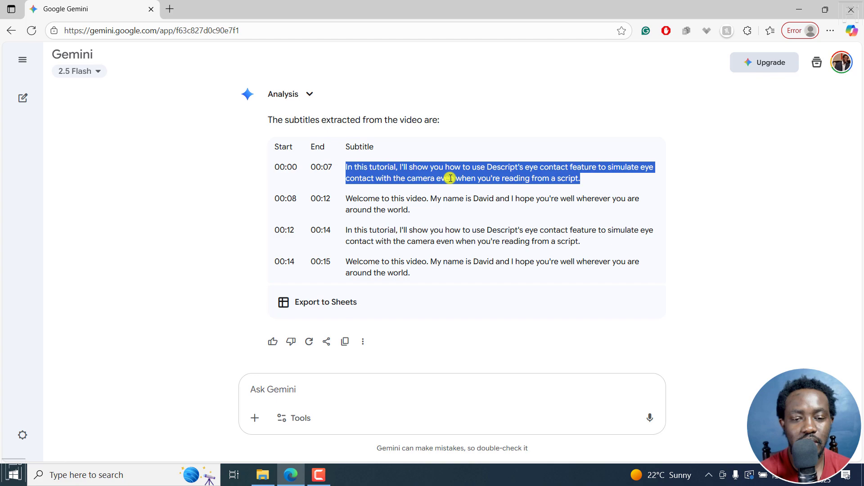
{"action": "left_click", "coordinate": [490, 201]}
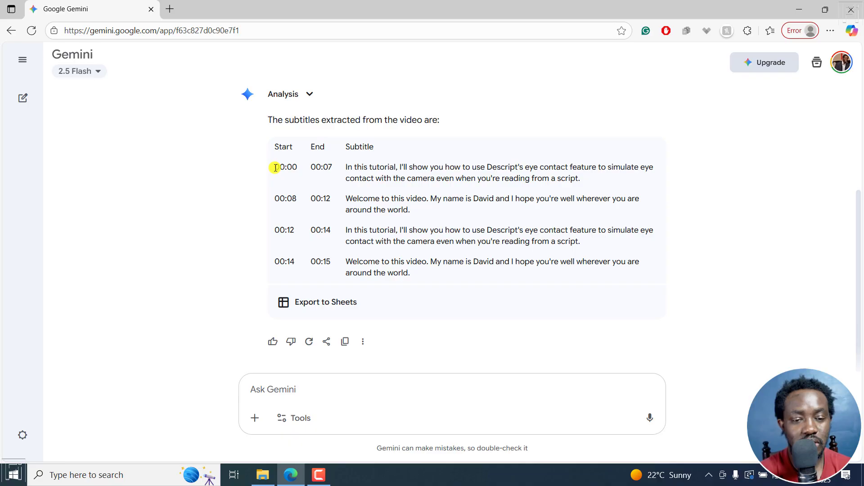
{"action": "left_click_drag", "start_coordinate": [274, 167], "coordinate": [483, 276]}
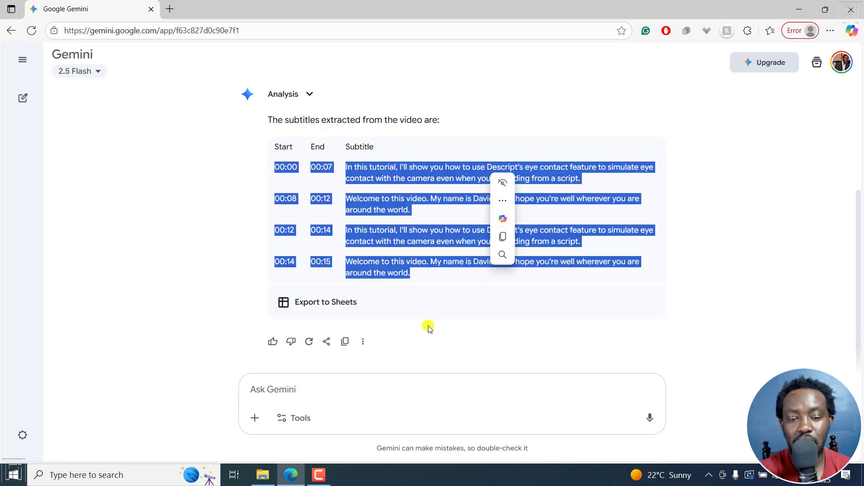
- Ask 'Can you make it in .SRT format' and scroll to the four numbered SRT cues
{"action": "left_click", "coordinate": [297, 404]}
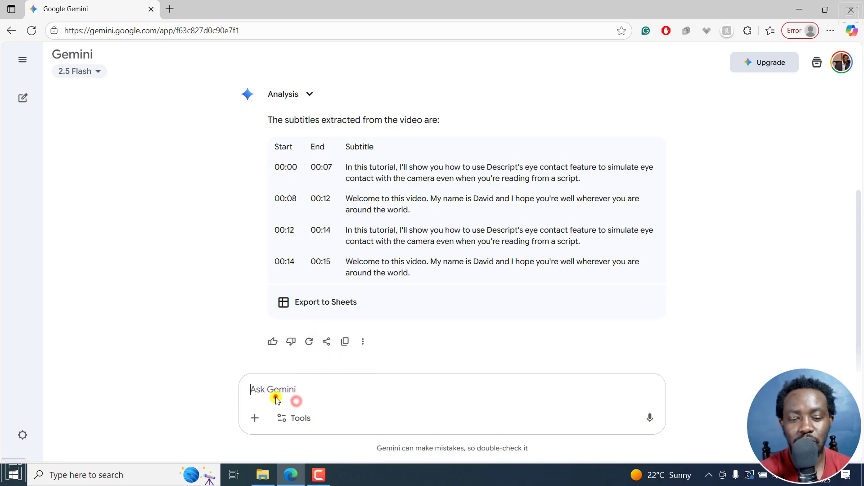
{"action": "type", "text": "Can yo"}
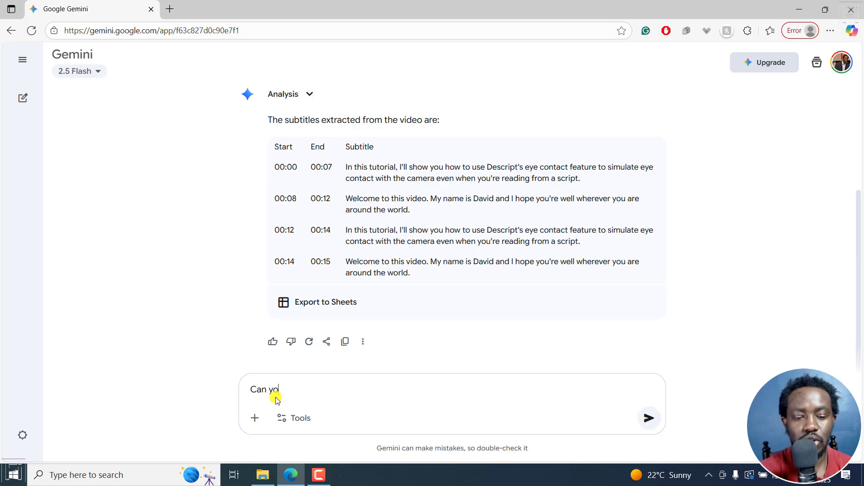
{"action": "type", "text": "u make it in"}
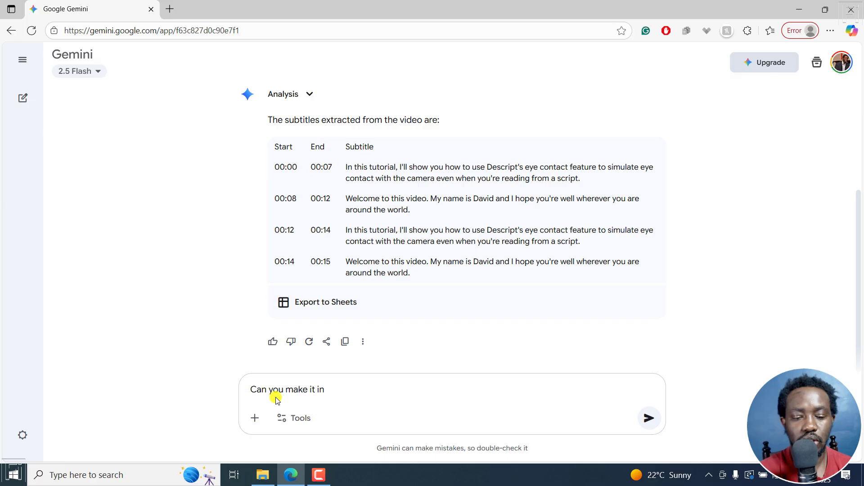
{"action": "type", "text": " .SRT format"}
{"action": "key", "text": "Return"}
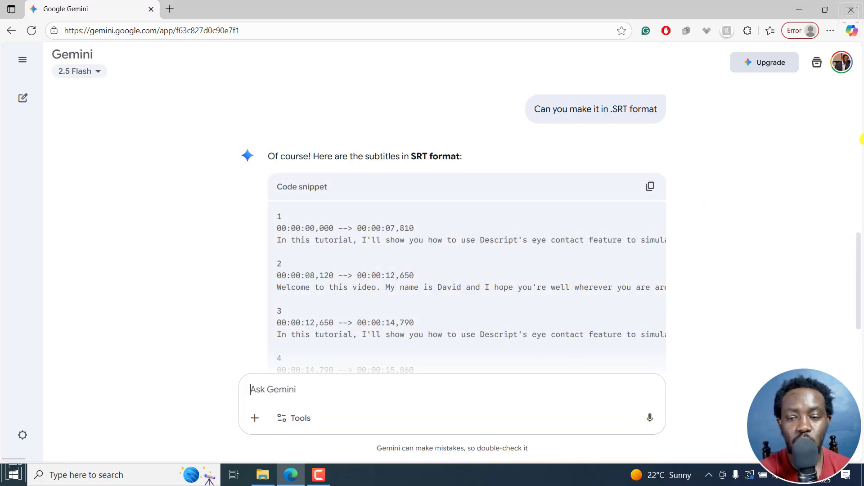
{"action": "left_click_drag", "start_coordinate": [858, 270], "coordinate": [860, 326]}
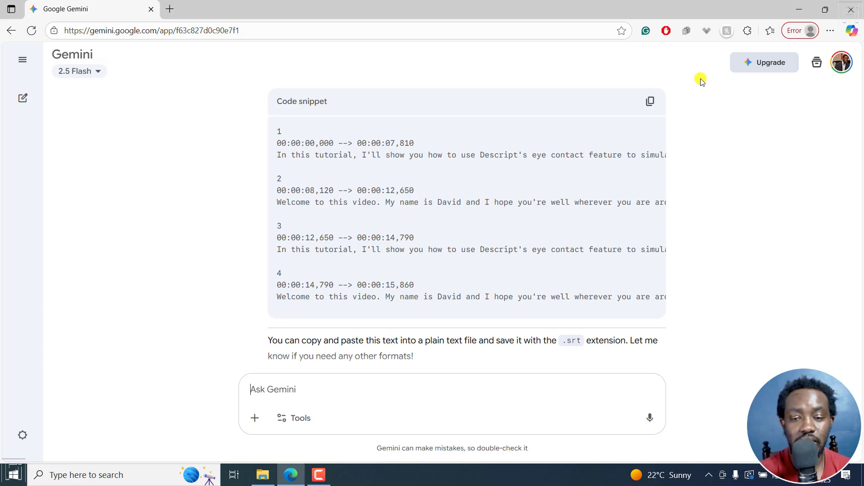
- Copy Gemini's SRT code into a new Notepad document and start saving it
{"action": "left_click", "coordinate": [651, 102]}
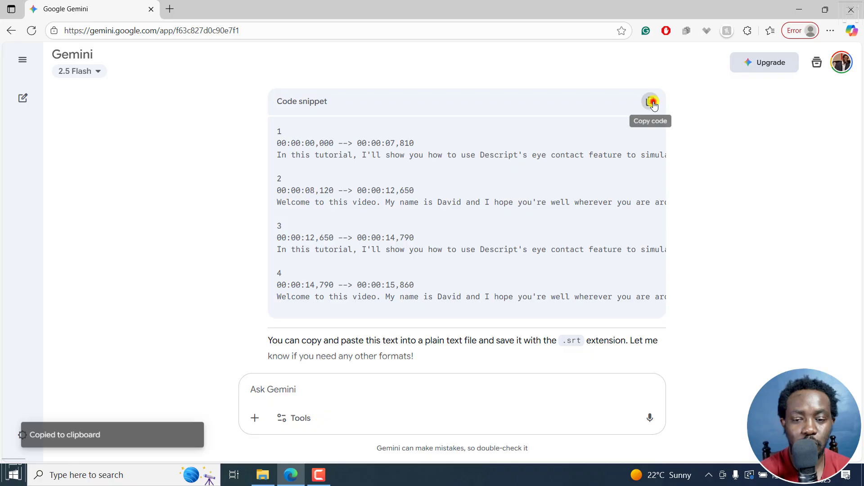
{"action": "left_click", "coordinate": [85, 481]}
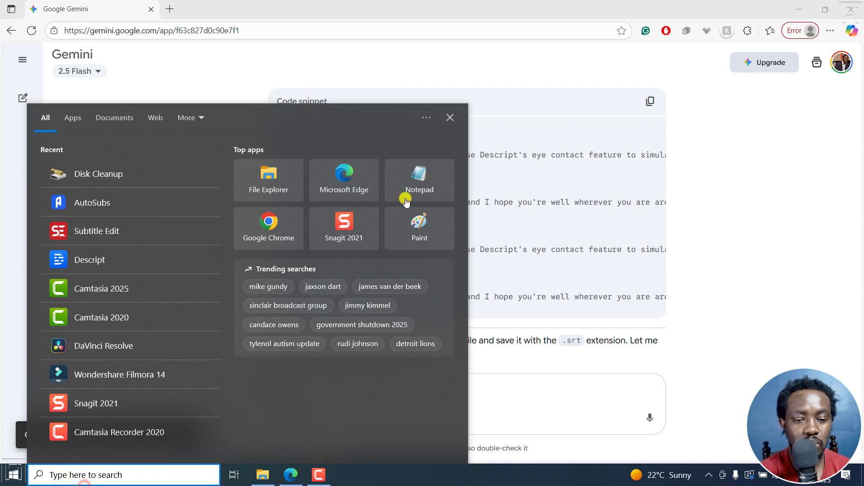
{"action": "left_click", "coordinate": [417, 184]}
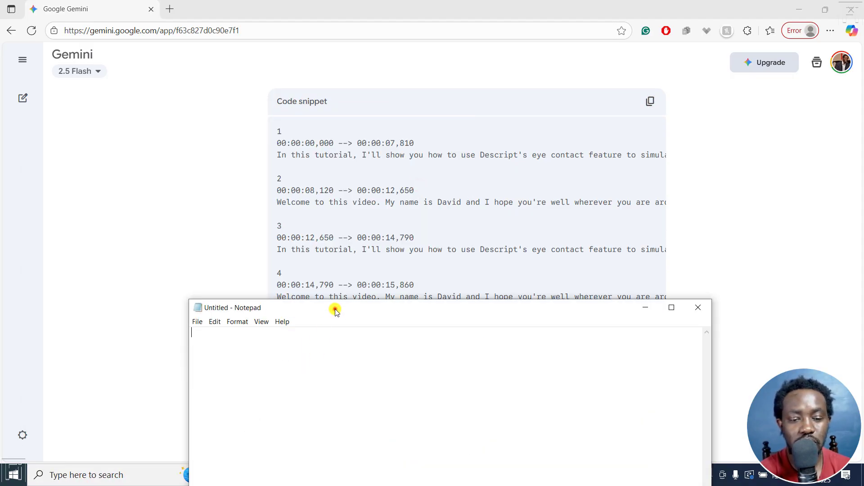
{"action": "left_click_drag", "start_coordinate": [335, 308], "coordinate": [341, 137]}
{"action": "left_click_drag", "start_coordinate": [343, 95], "coordinate": [343, 87]}
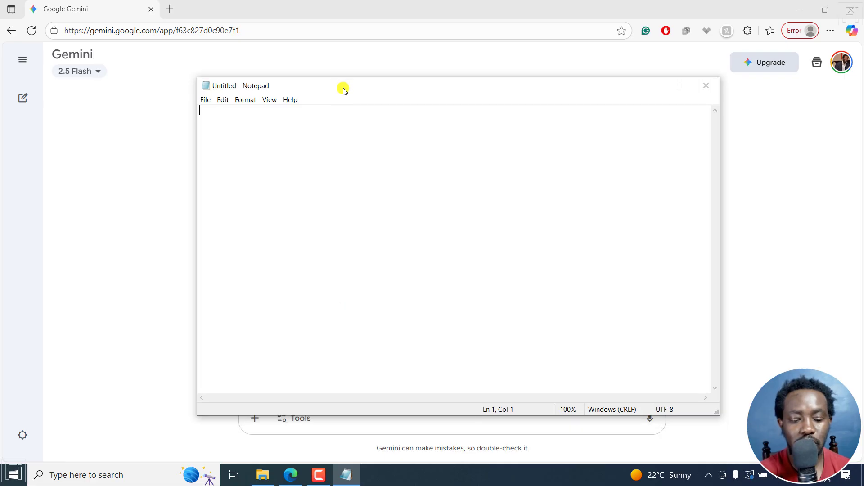
{"action": "key", "text": "ctrl+v"}
{"action": "key", "text": "ctrl+s"}
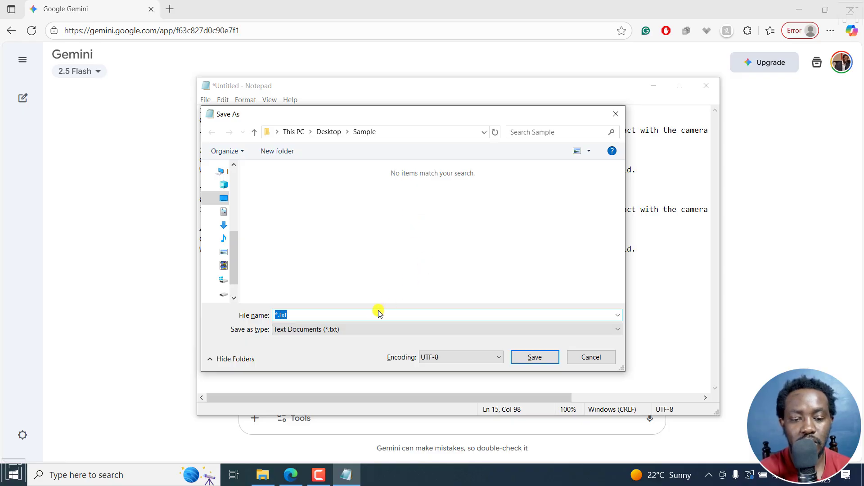
- Save the subtitles as Clip 3_burn-in_1920x1080_x264.srt with Save as type All Files (*.*)
{"action": "type", "text": "cli"}
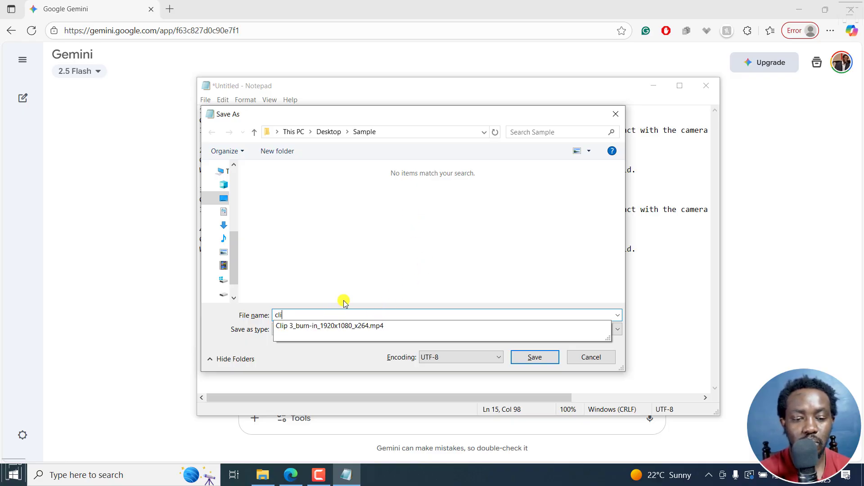
{"action": "key", "text": "Down"}
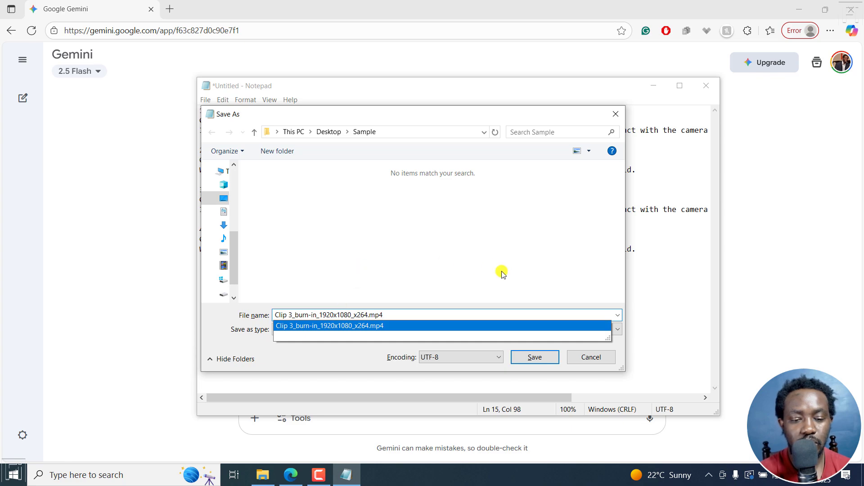
{"action": "key", "text": "BackSpace"}
{"action": "key", "text": "BackSpace"}
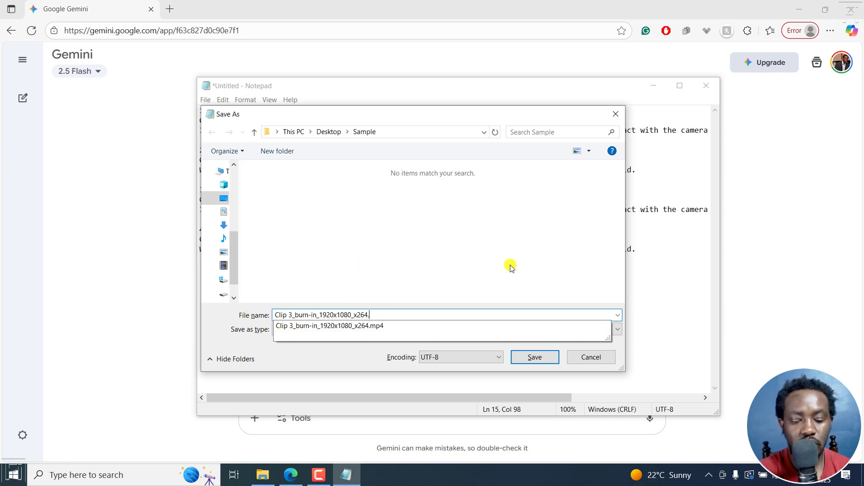
{"action": "type", "text": "sd"}
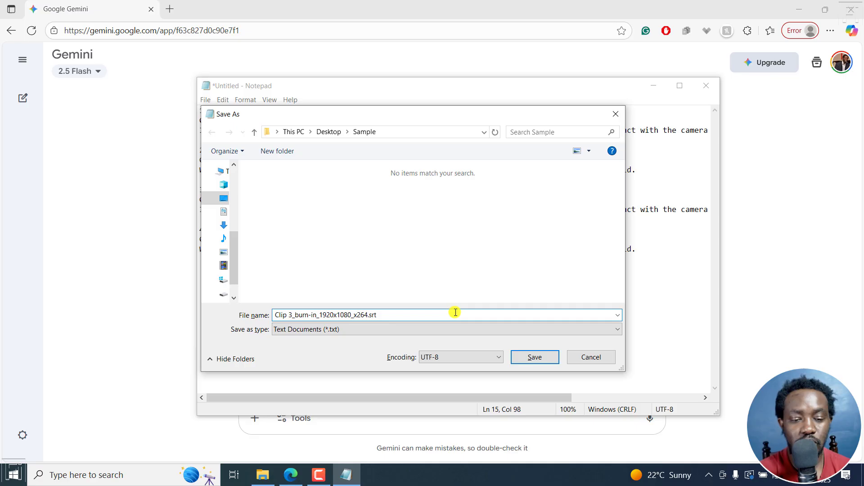
{"action": "left_click", "coordinate": [328, 327]}
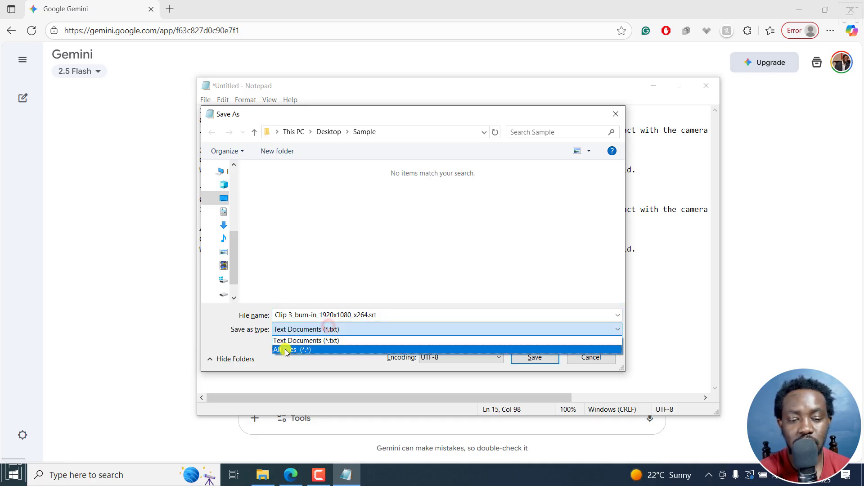
{"action": "left_click", "coordinate": [286, 349]}
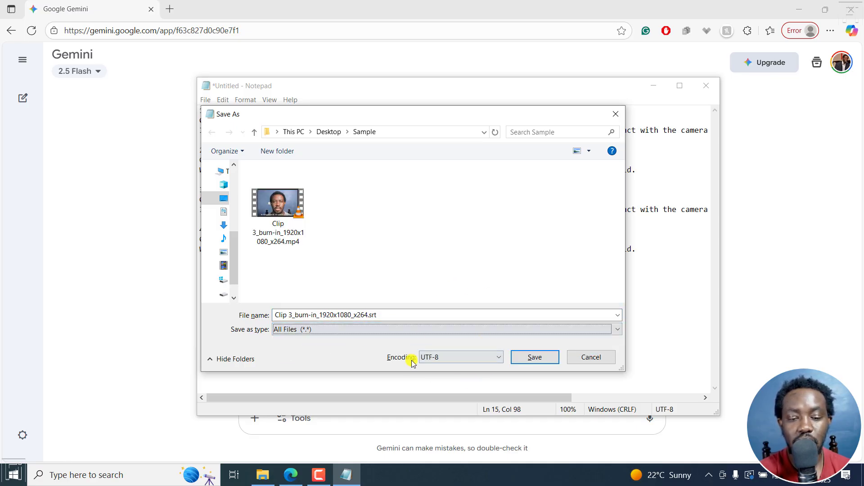
{"action": "left_click", "coordinate": [543, 359]}
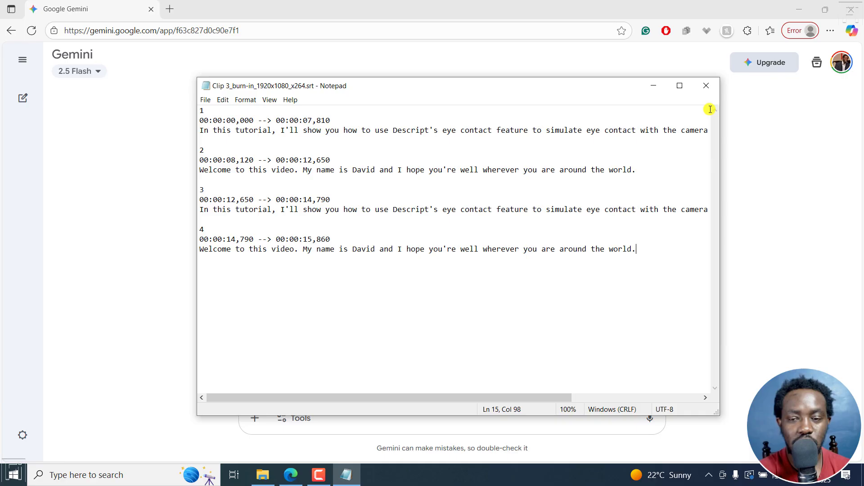
- Minimize Notepad and highlight Gemini's advice to paste the text into a plain .srt file
{"action": "left_click", "coordinate": [650, 86]}
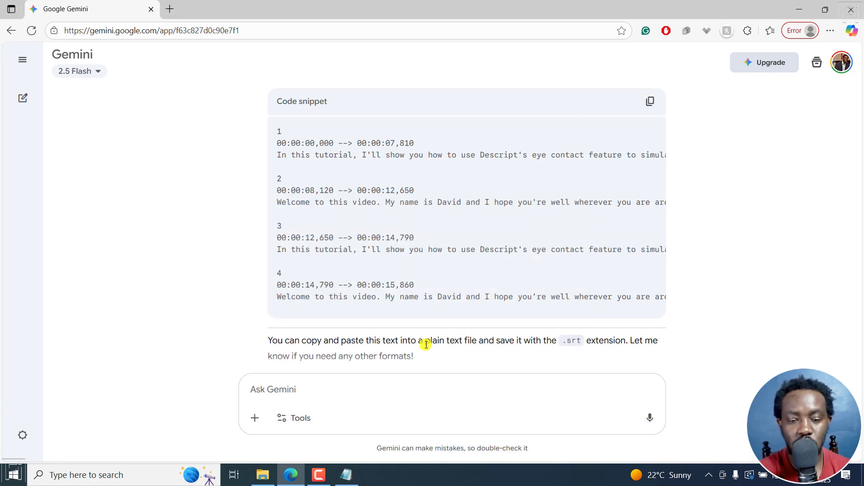
{"action": "left_click_drag", "start_coordinate": [346, 341], "coordinate": [486, 344]}
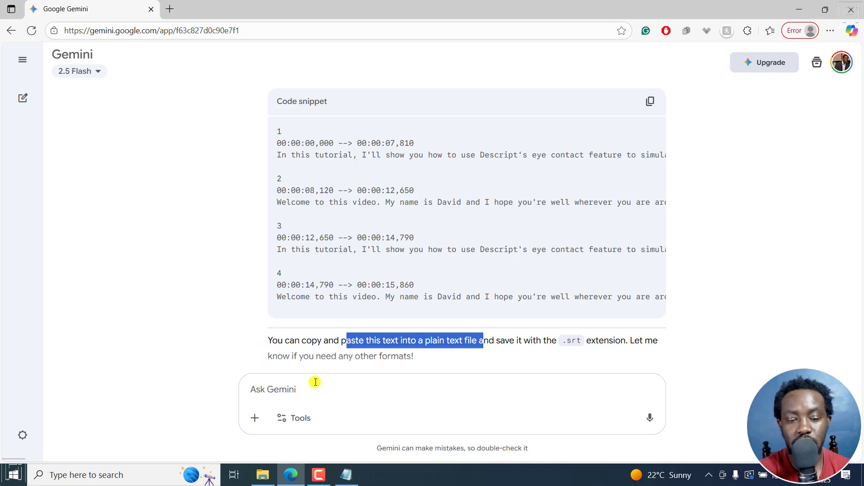
- Play Clip 3_burn-in_1920x1080_x264.mp4 from the Sample folder in VLC with the saved subtitles
{"action": "left_click", "coordinate": [265, 473]}
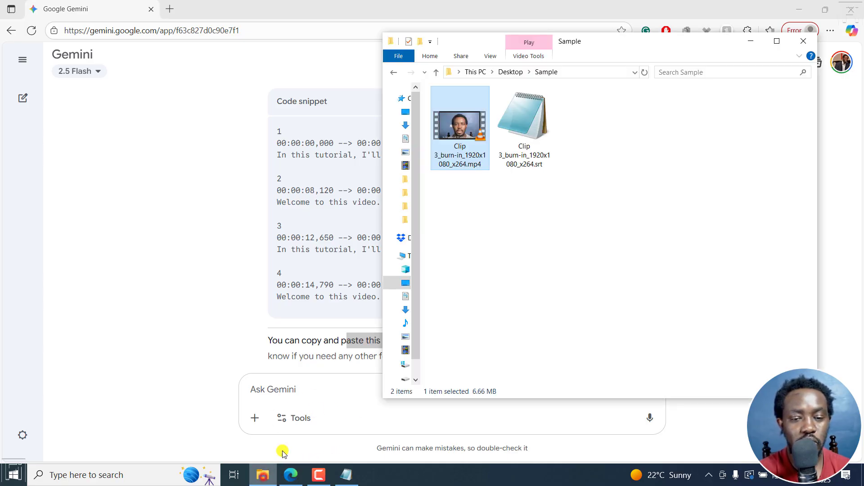
{"action": "left_click", "coordinate": [575, 232]}
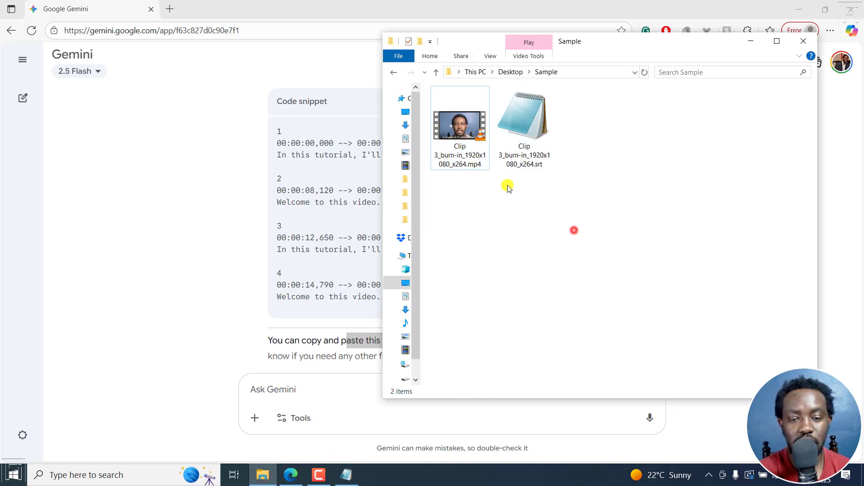
{"action": "double_click", "coordinate": [456, 147]}
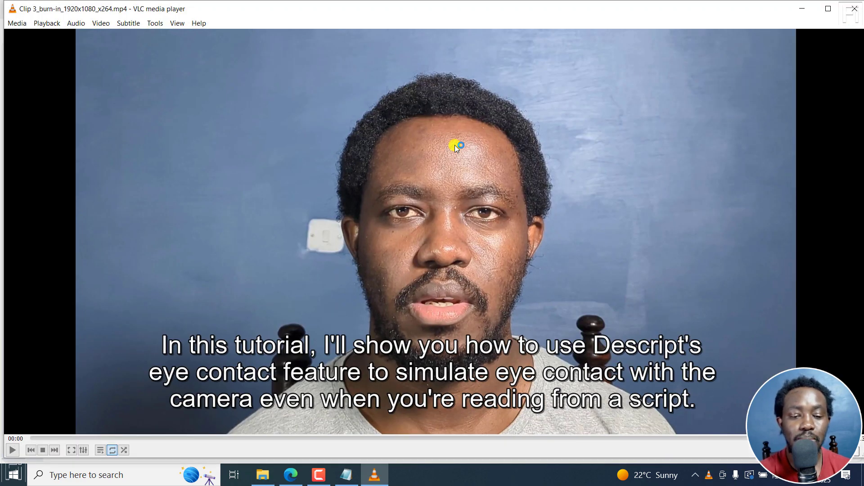
- Hide Notepad, inspect VLC's Subtitle > Sub Track menu, and bring the Sample folder back
{"action": "left_click", "coordinate": [346, 475]}
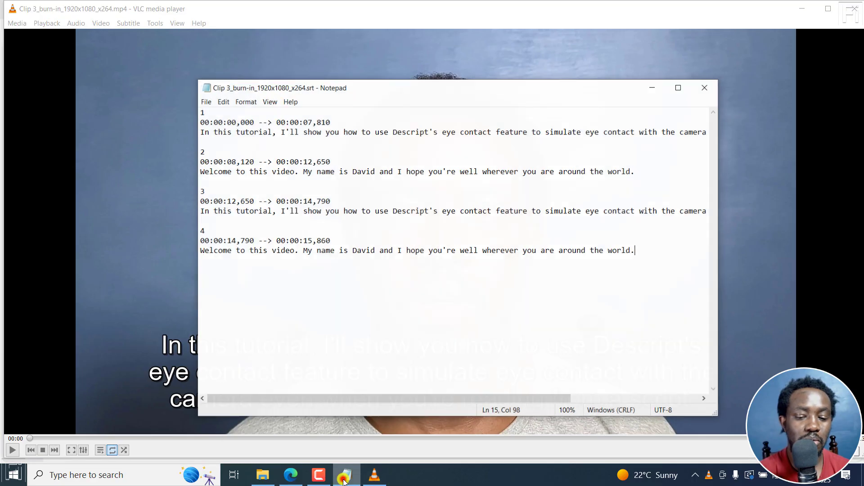
{"action": "left_click", "coordinate": [652, 86]}
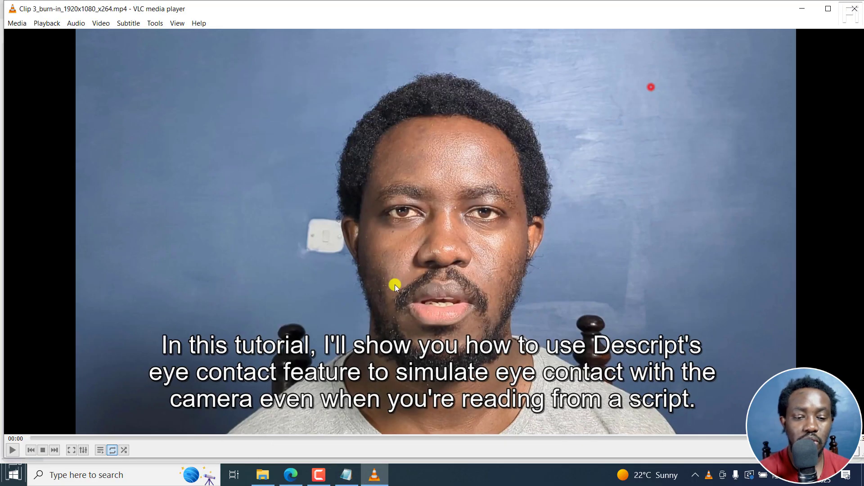
{"action": "right_click", "coordinate": [344, 107]}
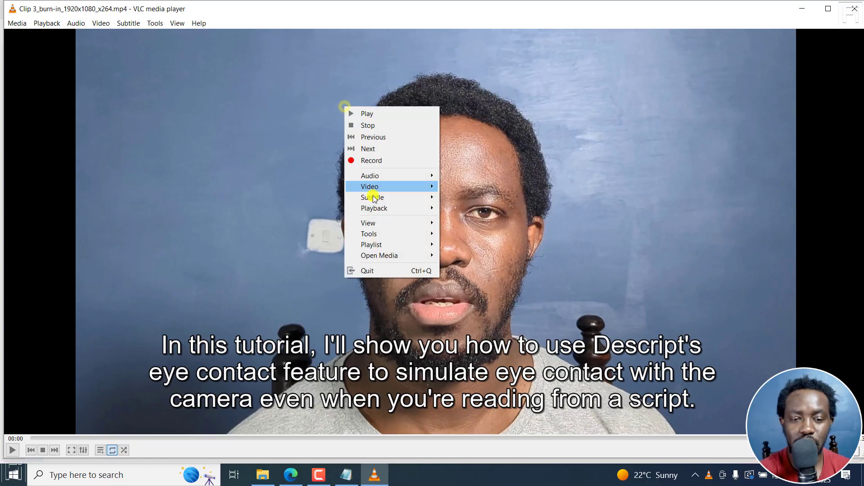
{"action": "mouse_move", "coordinate": [379, 199]}
{"action": "mouse_move", "coordinate": [486, 211]}
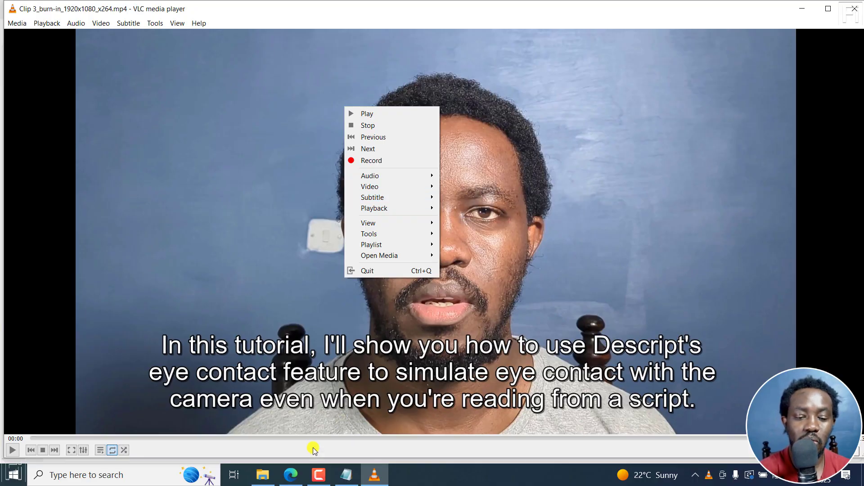
{"action": "left_click", "coordinate": [262, 475]}
- Compare the matching .mp4 and .srt names in Sample, view VLC's subtitle, then return to Gemini
{"action": "left_click", "coordinate": [529, 125]}
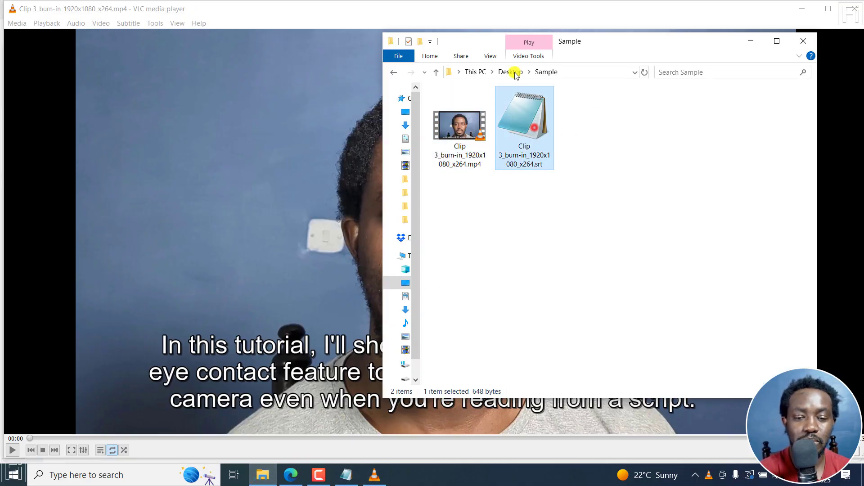
{"action": "left_click_drag", "start_coordinate": [492, 40], "coordinate": [614, 67]}
{"action": "left_click", "coordinate": [577, 161]}
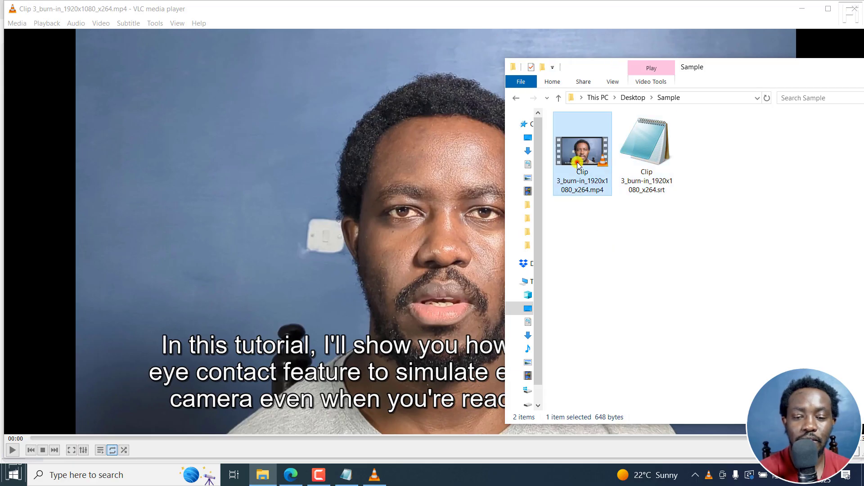
{"action": "left_click", "coordinate": [653, 171]}
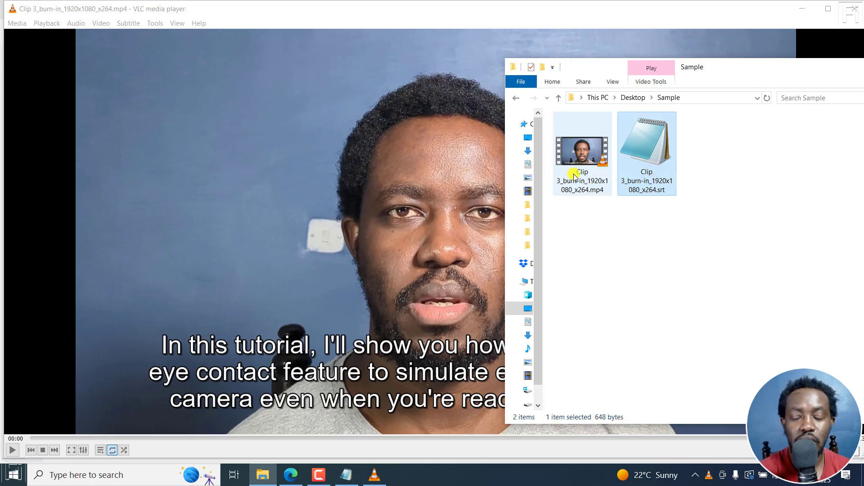
{"action": "left_click", "coordinate": [579, 171]}
{"action": "left_click", "coordinate": [668, 223]}
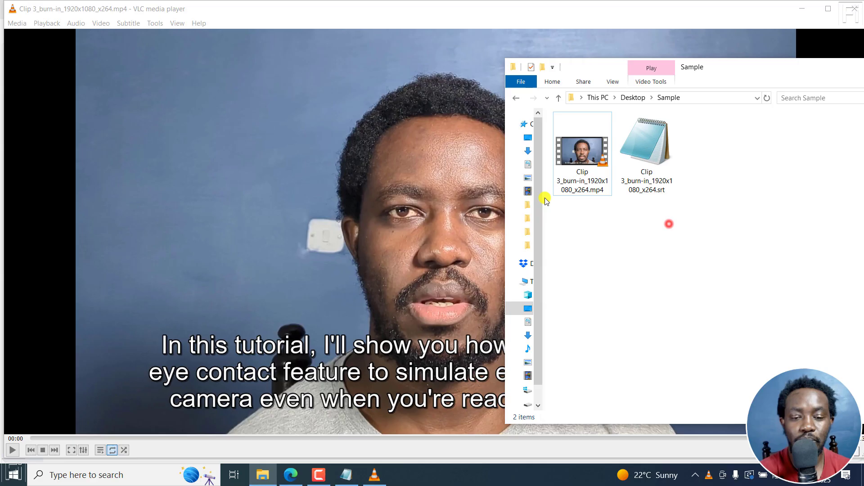
{"action": "left_click", "coordinate": [571, 159]}
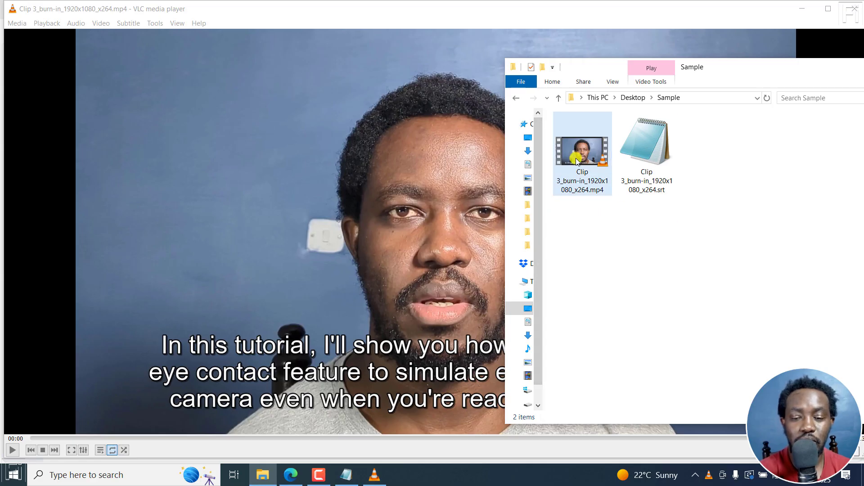
{"action": "left_click", "coordinate": [636, 177]}
{"action": "left_click", "coordinate": [562, 193]}
{"action": "left_click", "coordinate": [653, 209]}
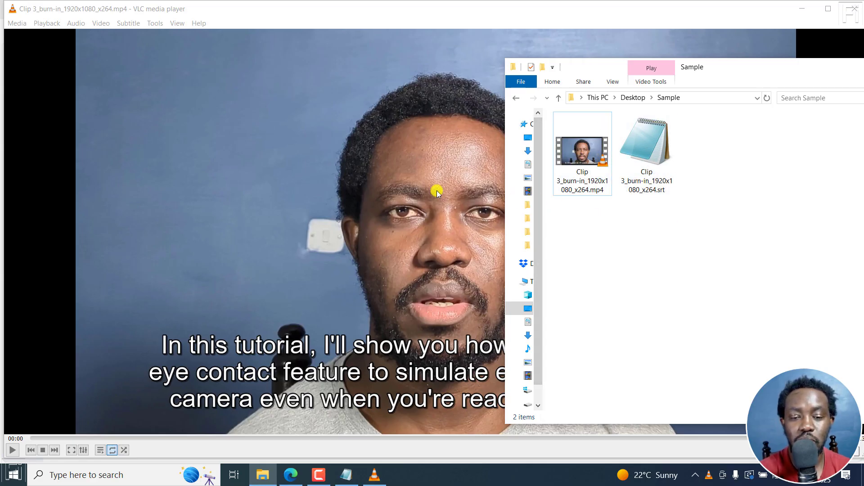
{"action": "left_click", "coordinate": [371, 179]}
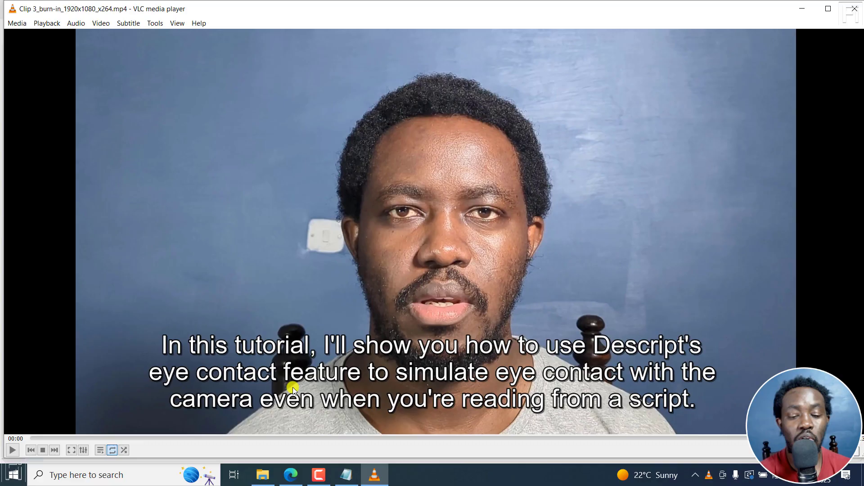
{"action": "left_click", "coordinate": [291, 474]}
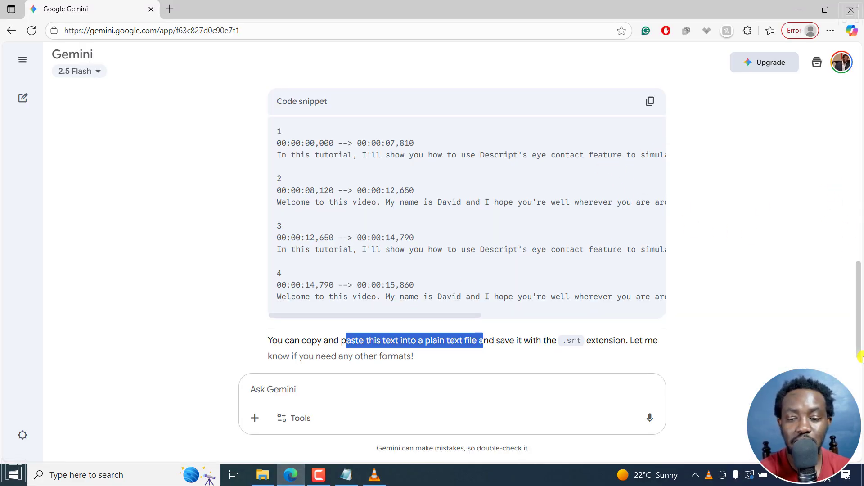
- Scroll the Gemini conversation to the top, showing the uploaded video and the extracted subtitle table
{"action": "left_click_drag", "start_coordinate": [857, 325], "coordinate": [846, 129]}
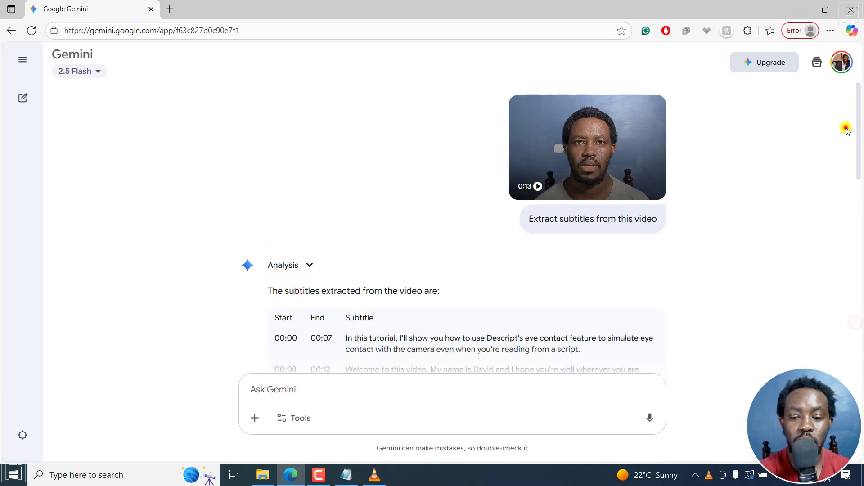